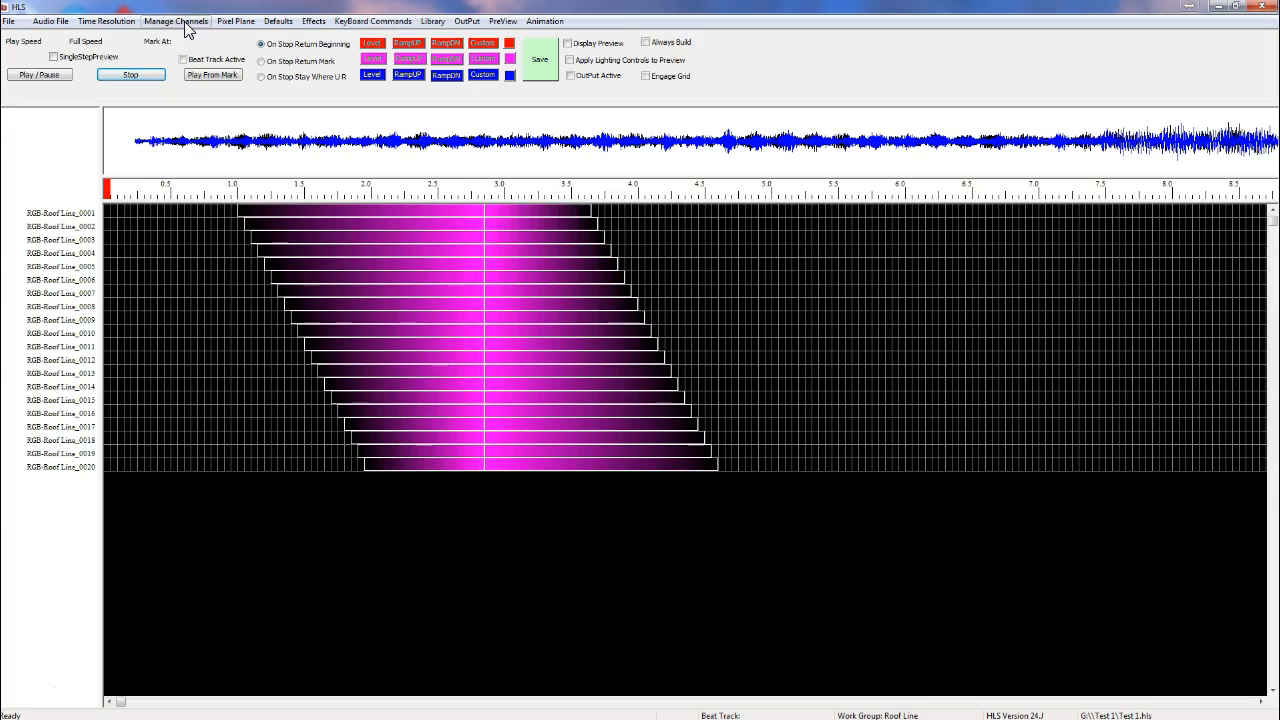
Step: Open the raw channel manager, select all roof line channels' universe cells, and renumber them to universe 1
click(185, 22)
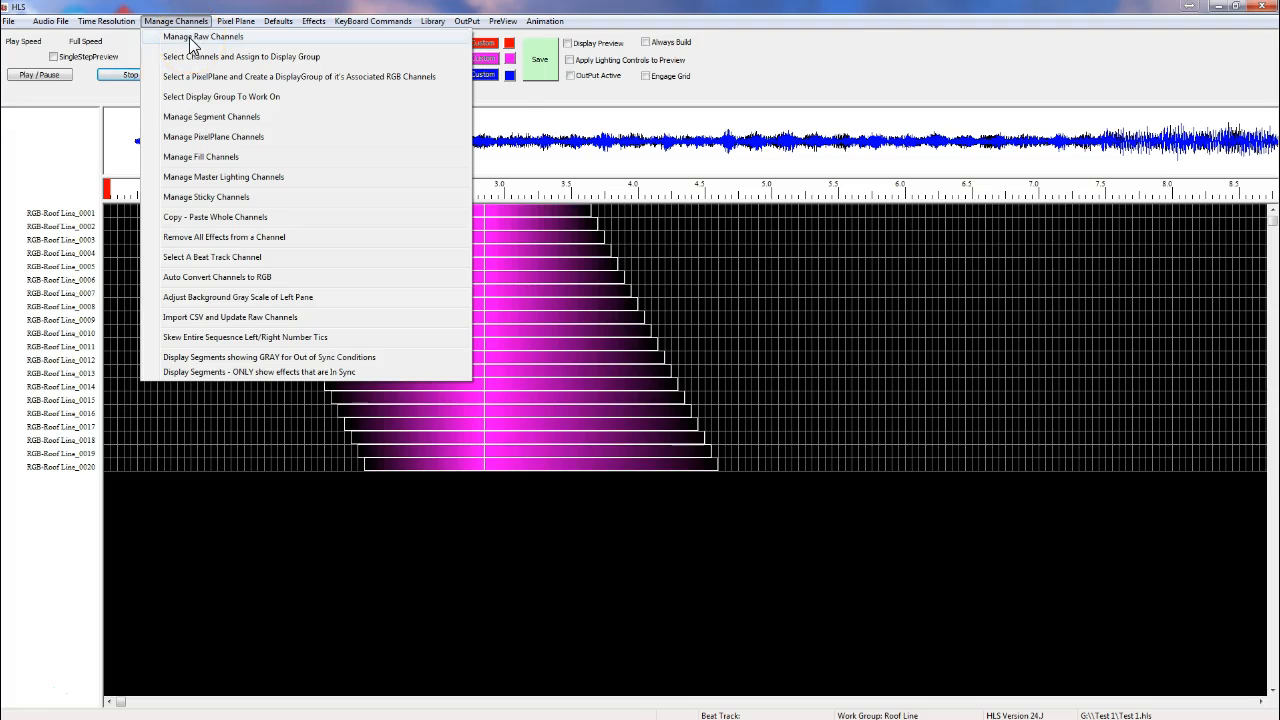
click(193, 44)
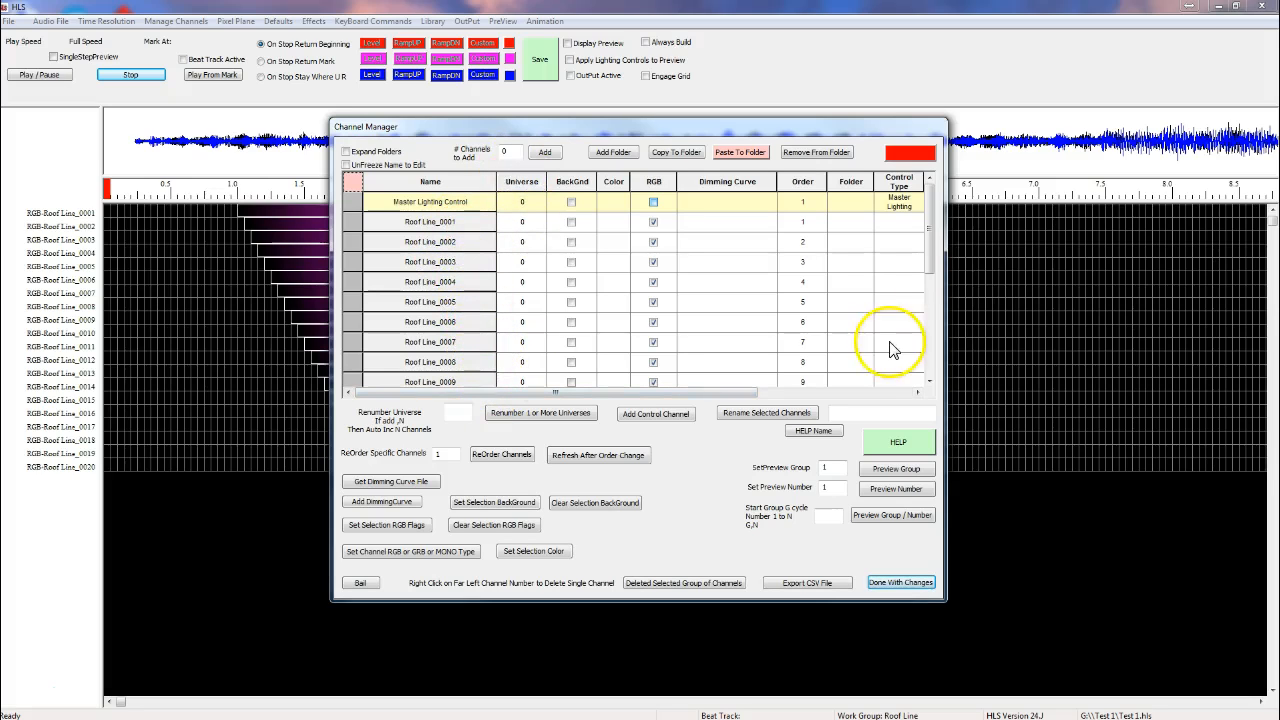
mouse_move(929, 265)
mouse_down()
mouse_move(936, 381)
mouse_move(923, 266)
mouse_move(943, 272)
mouse_up()
drag(532, 230, 533, 372)
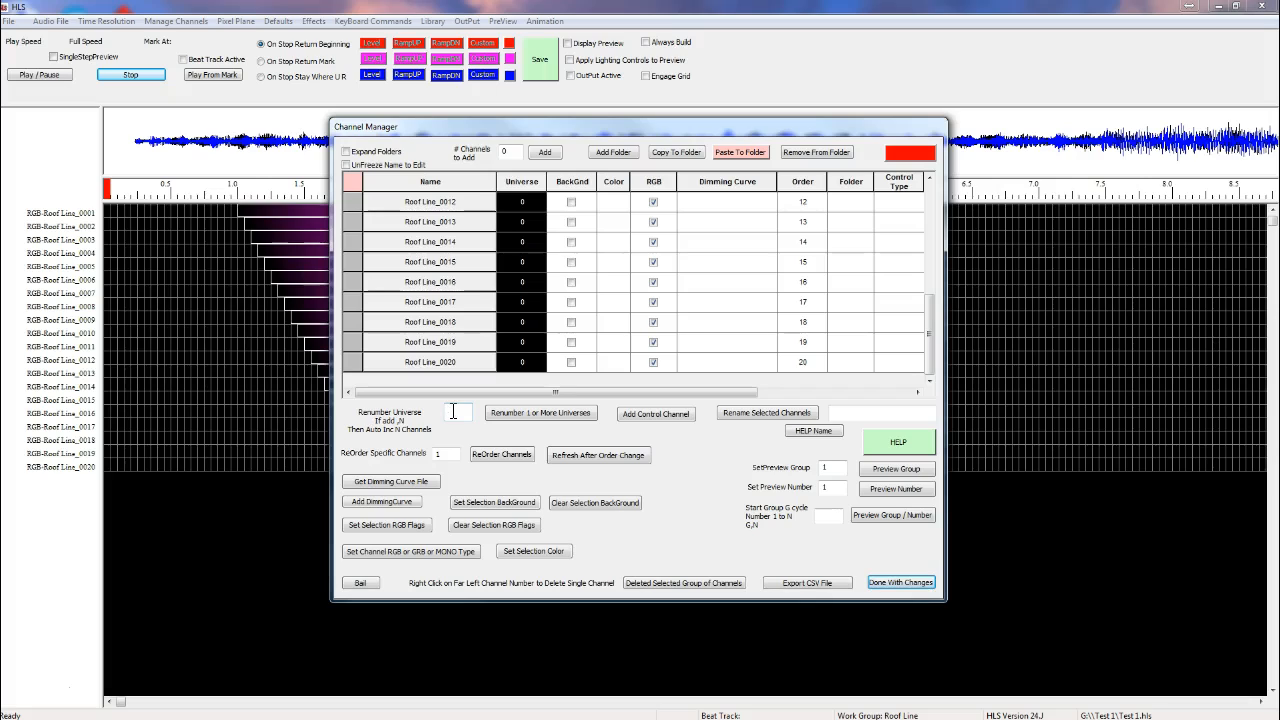
click(521, 414)
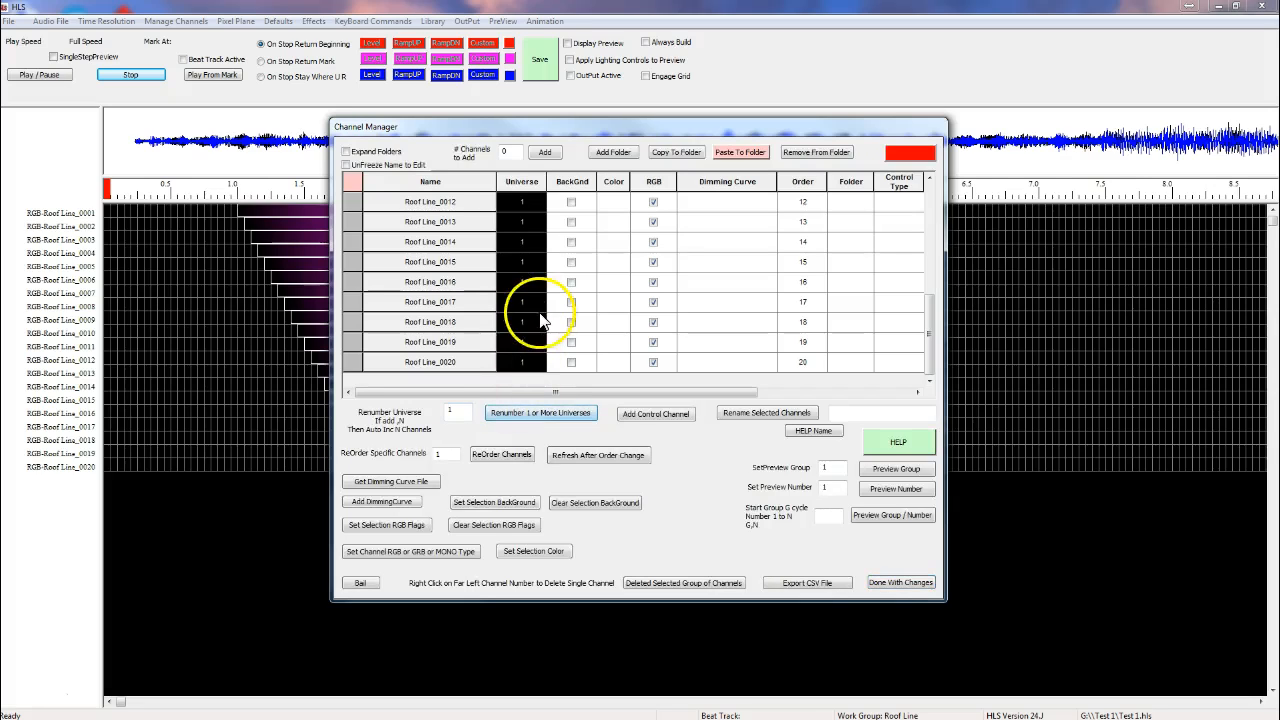
click(881, 582)
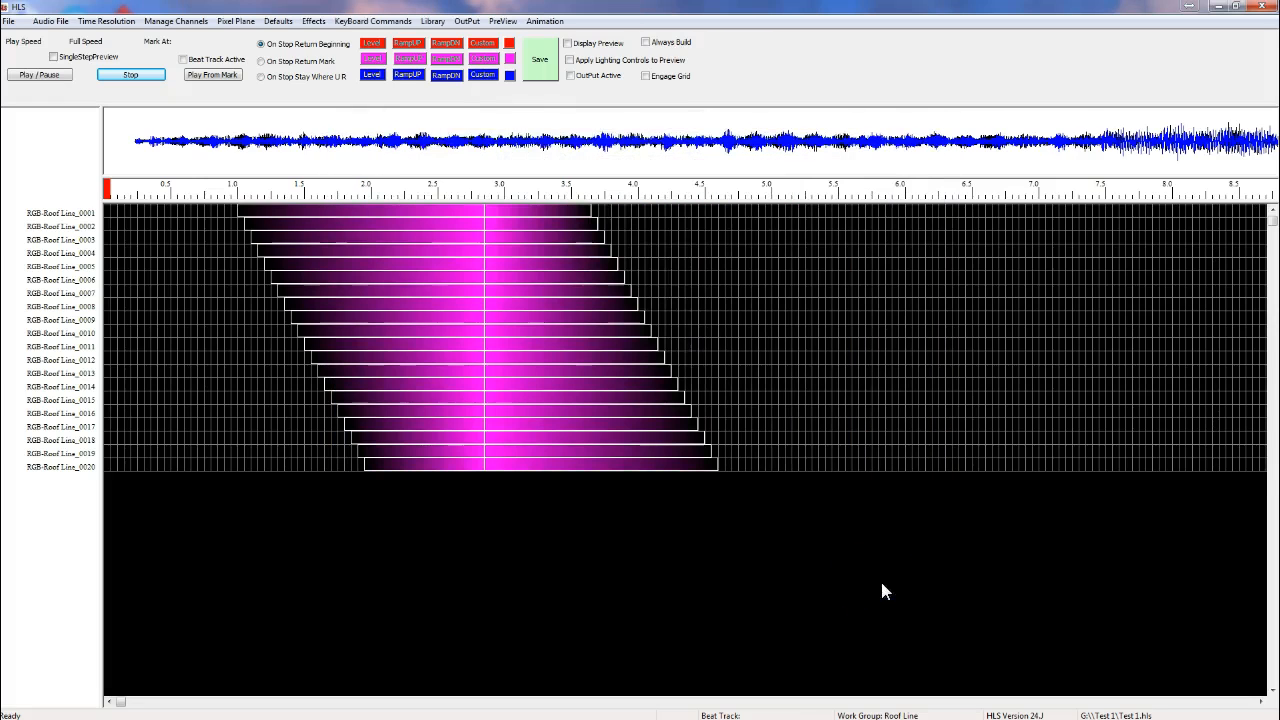
Step: Open the output channel manager and prepare the roof line channels for output
click(466, 22)
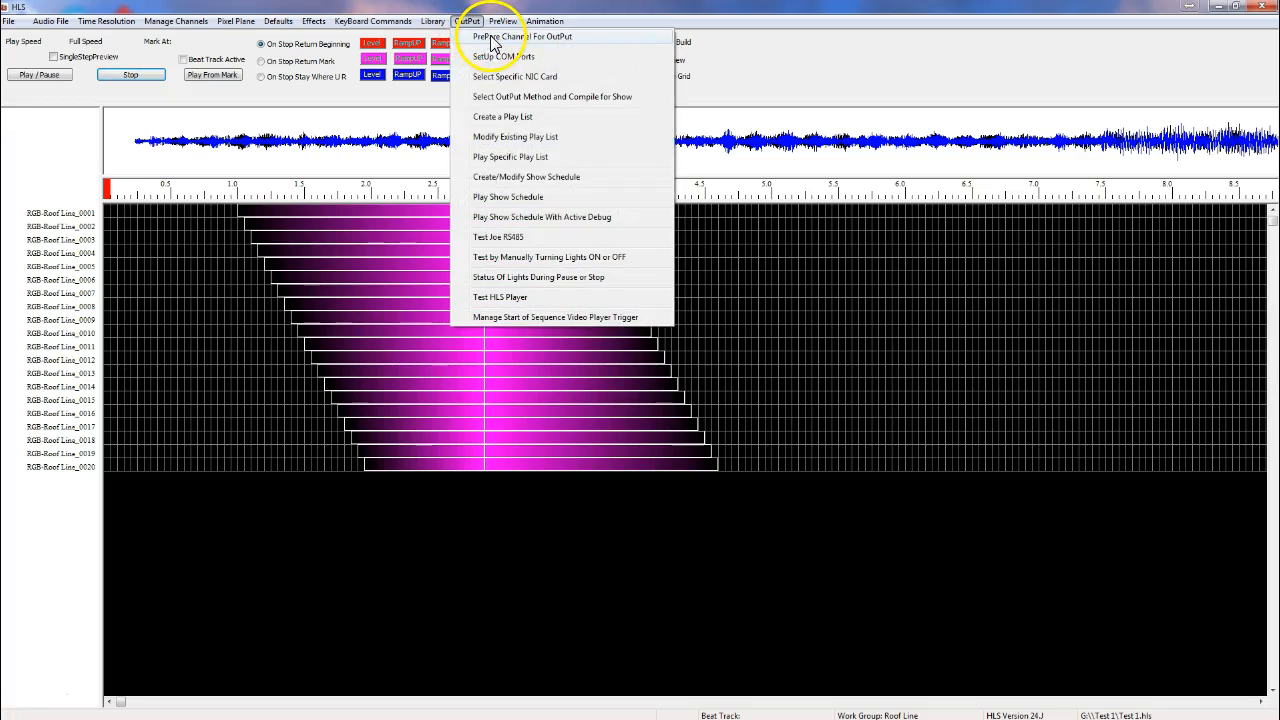
click(486, 37)
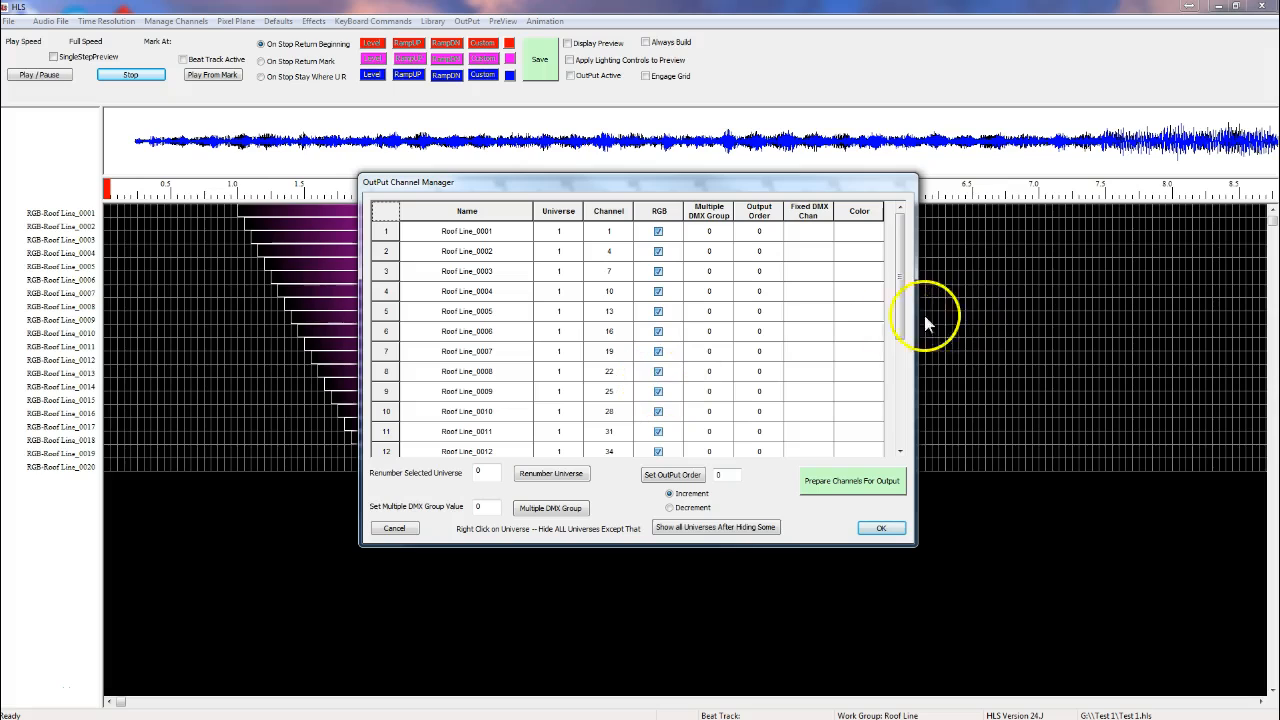
mouse_move(903, 307)
mouse_down()
mouse_move(916, 427)
mouse_move(903, 282)
mouse_up()
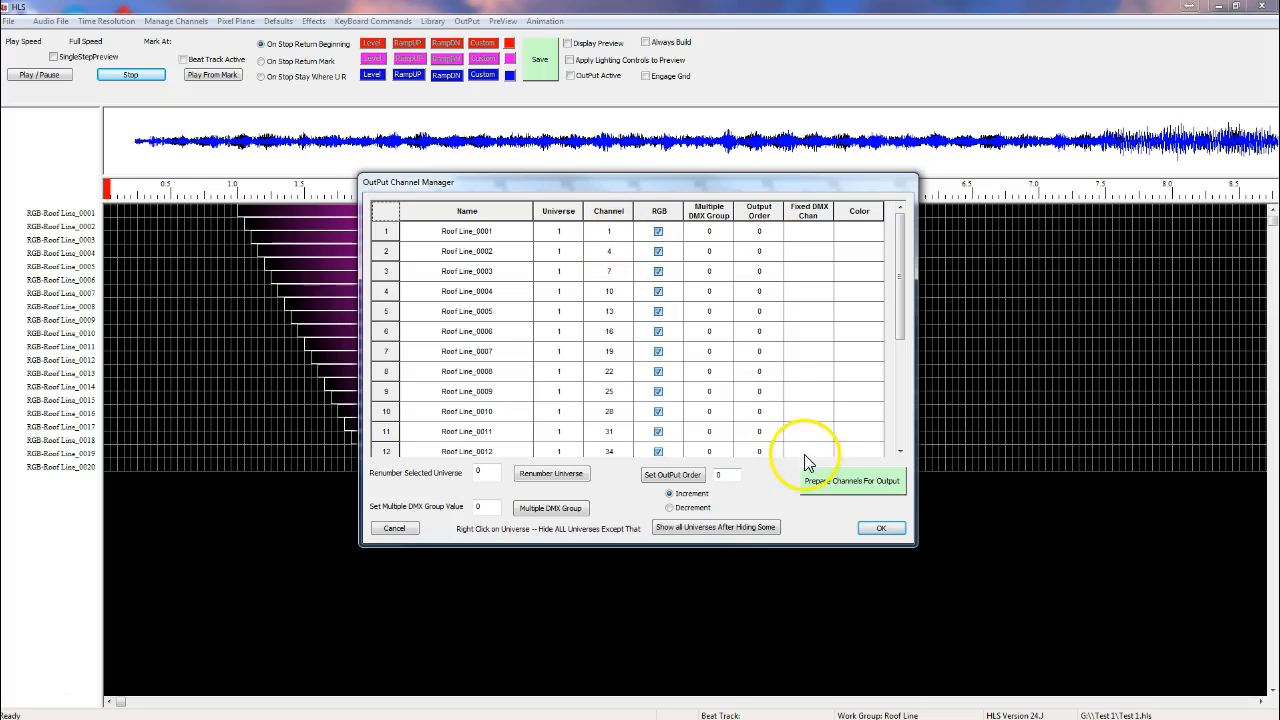
click(838, 487)
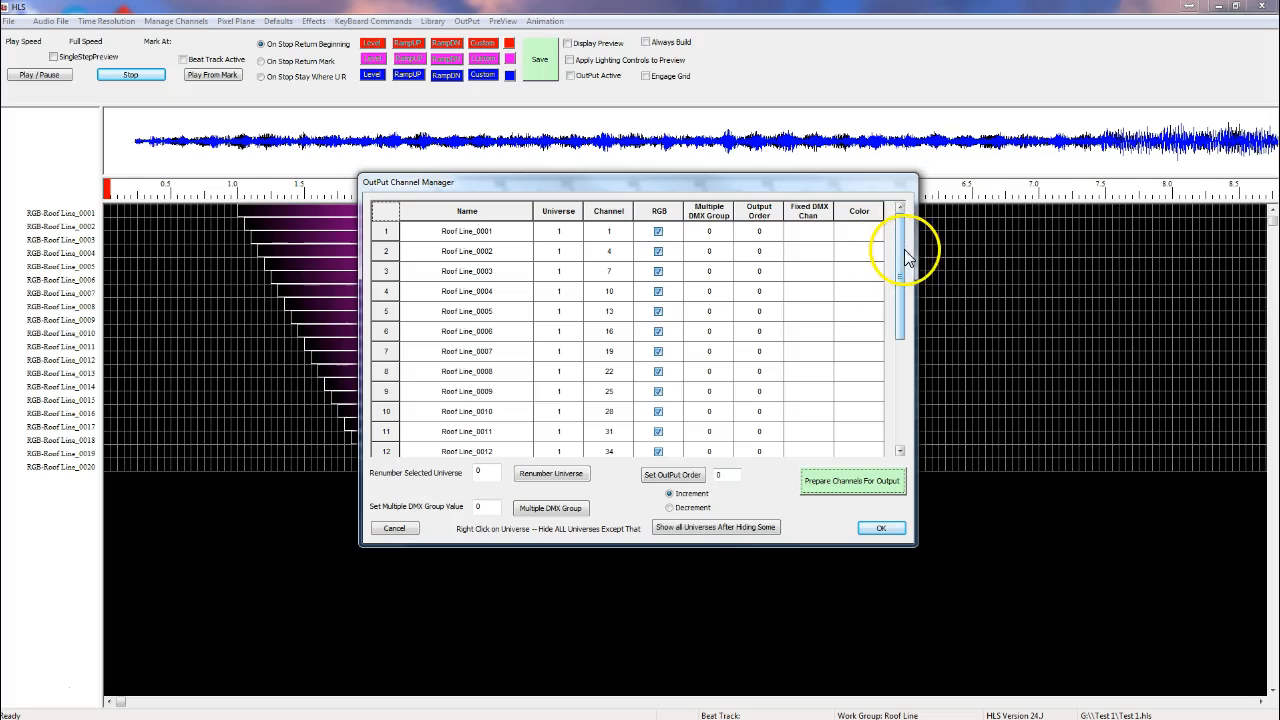
drag(902, 258, 934, 377)
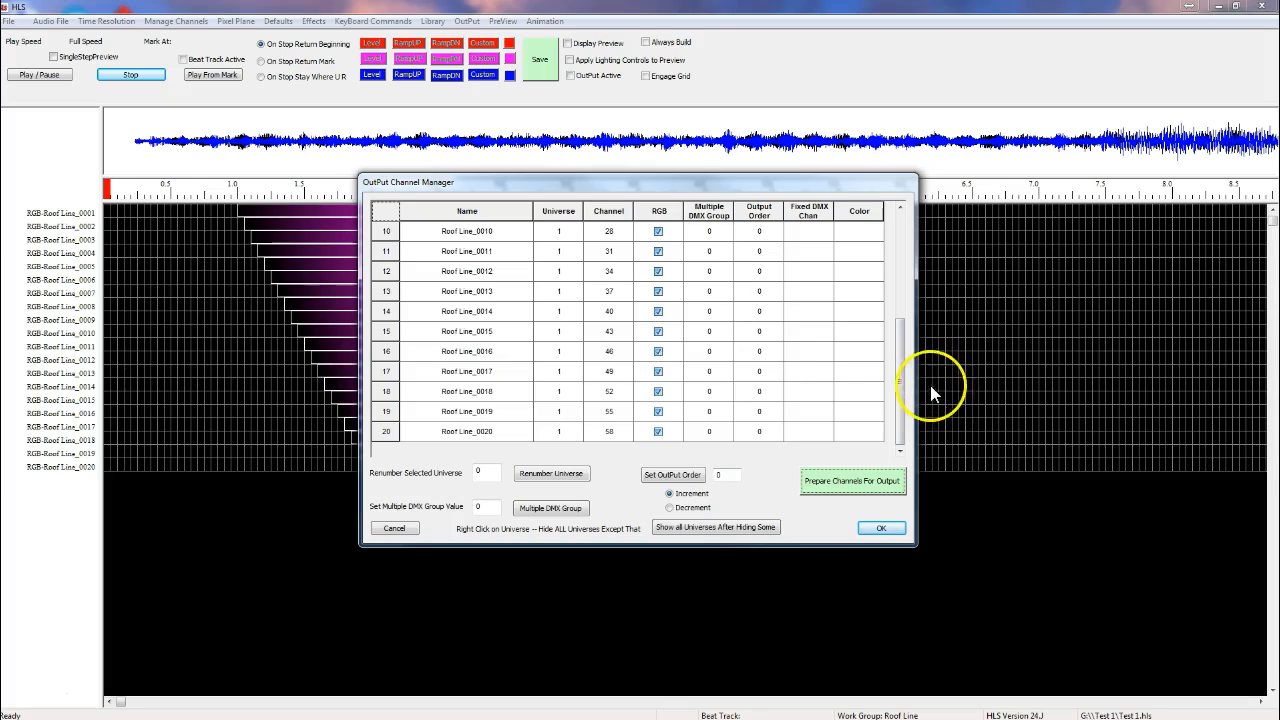
click(879, 530)
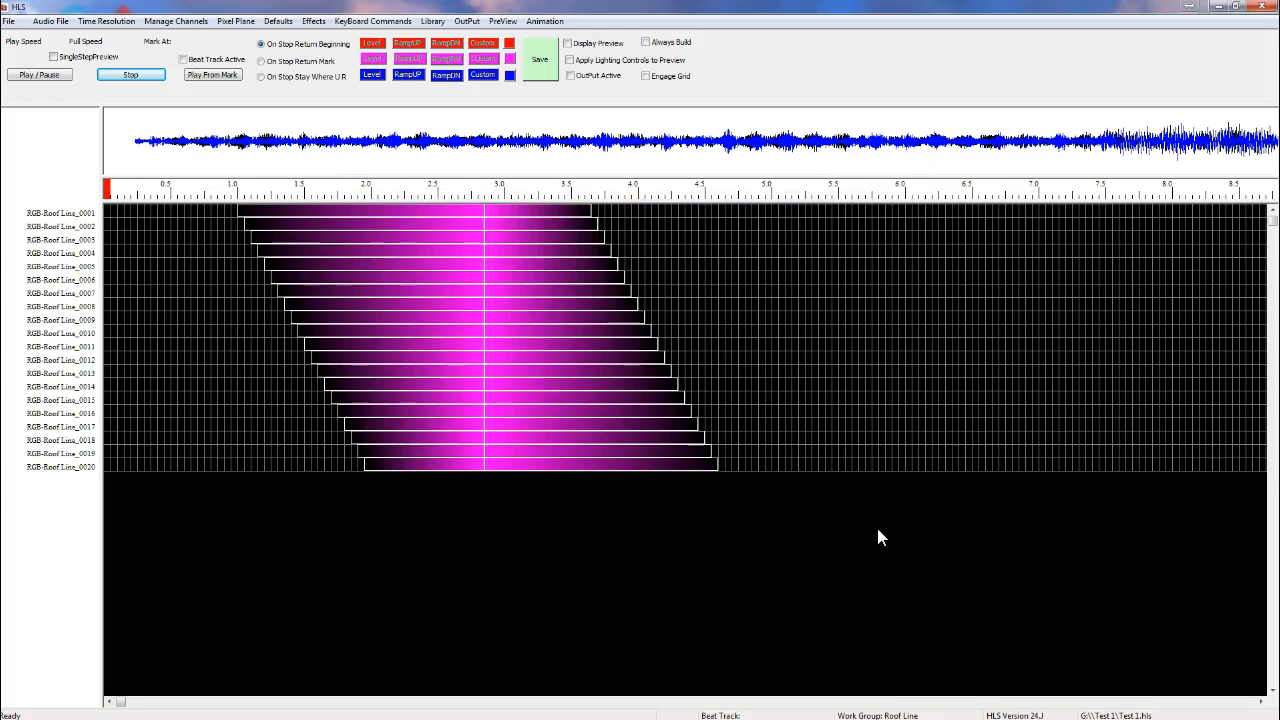
Step: Open the output method manager and set universe 1's transport to Ethernet with protocol E131 at 192.168.1.206
click(467, 22)
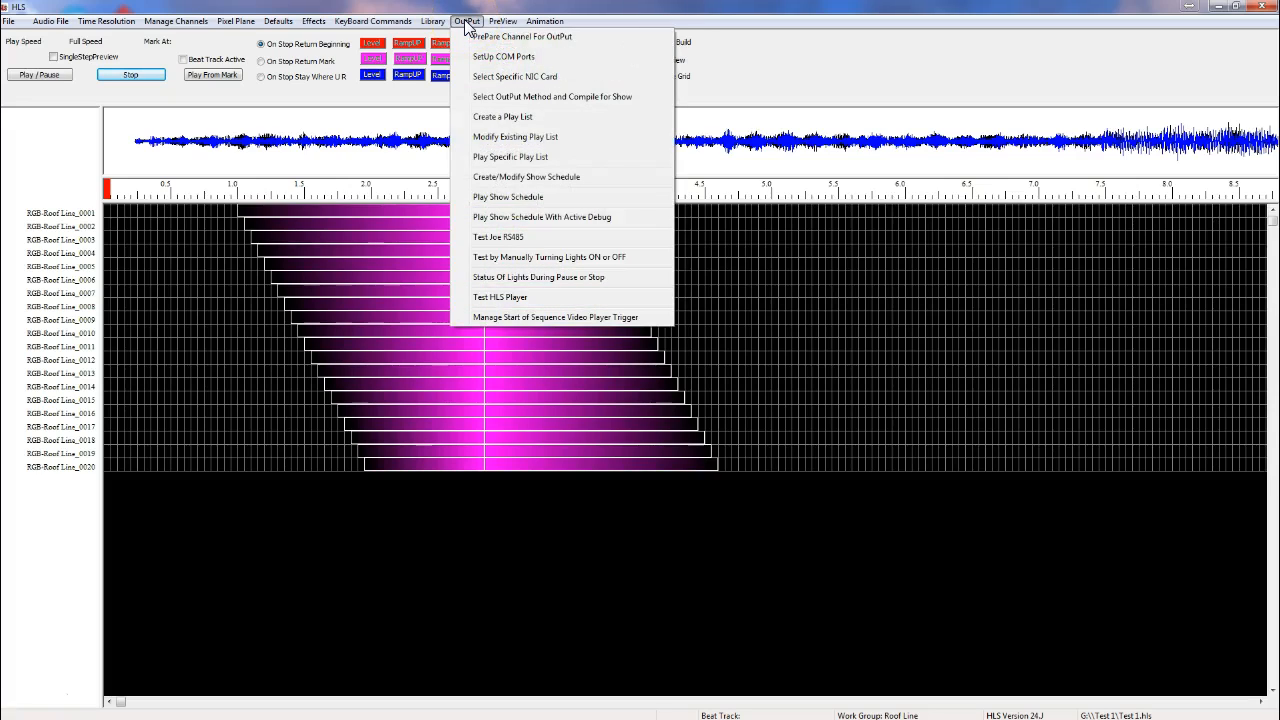
click(519, 97)
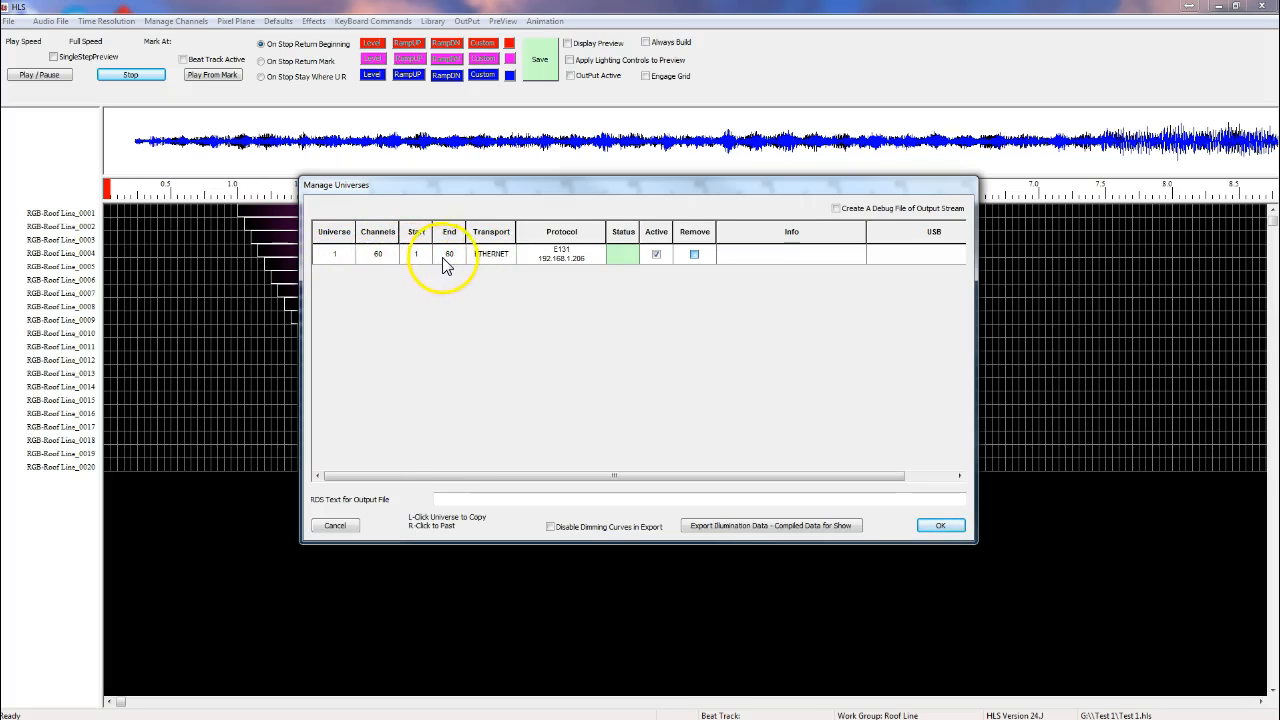
click(491, 260)
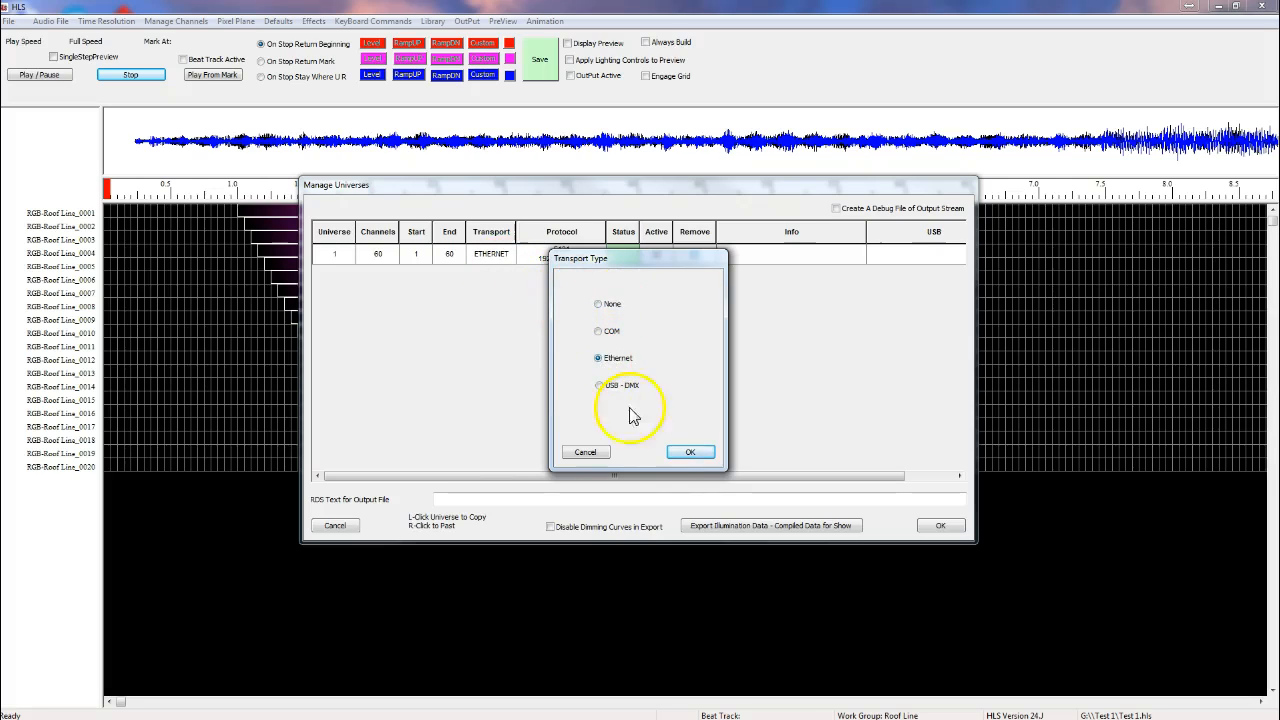
click(689, 454)
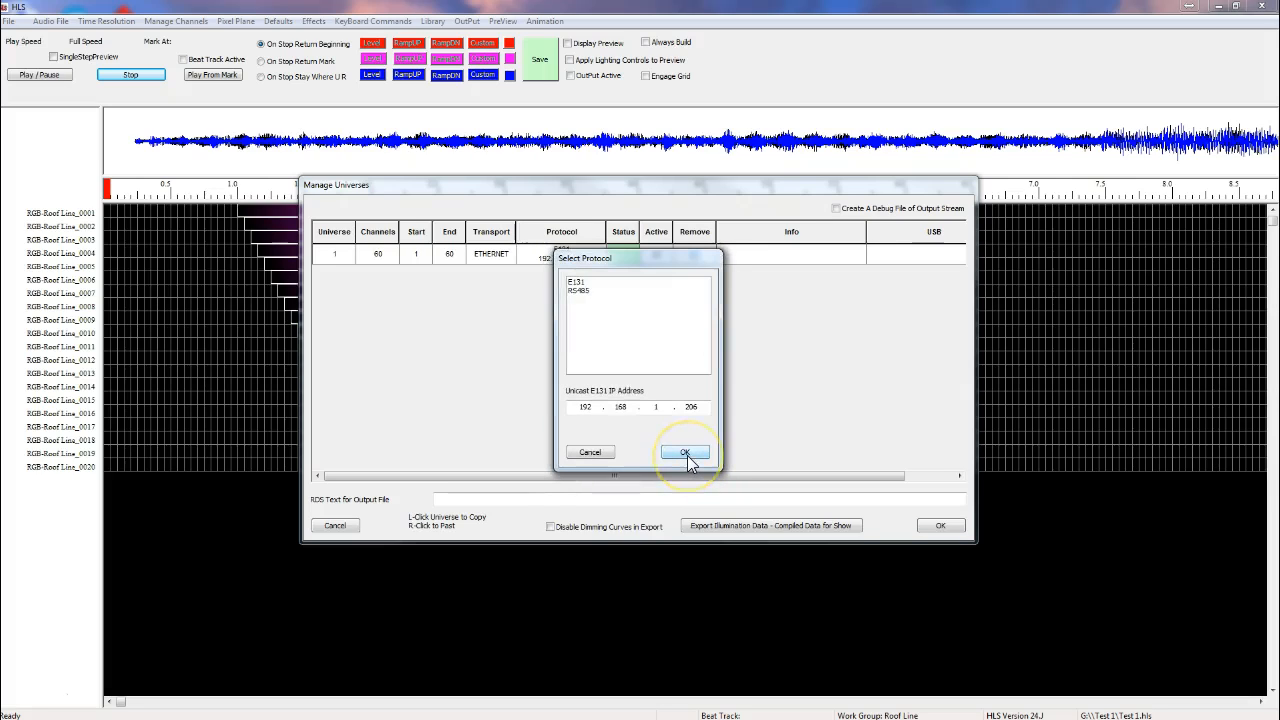
click(584, 284)
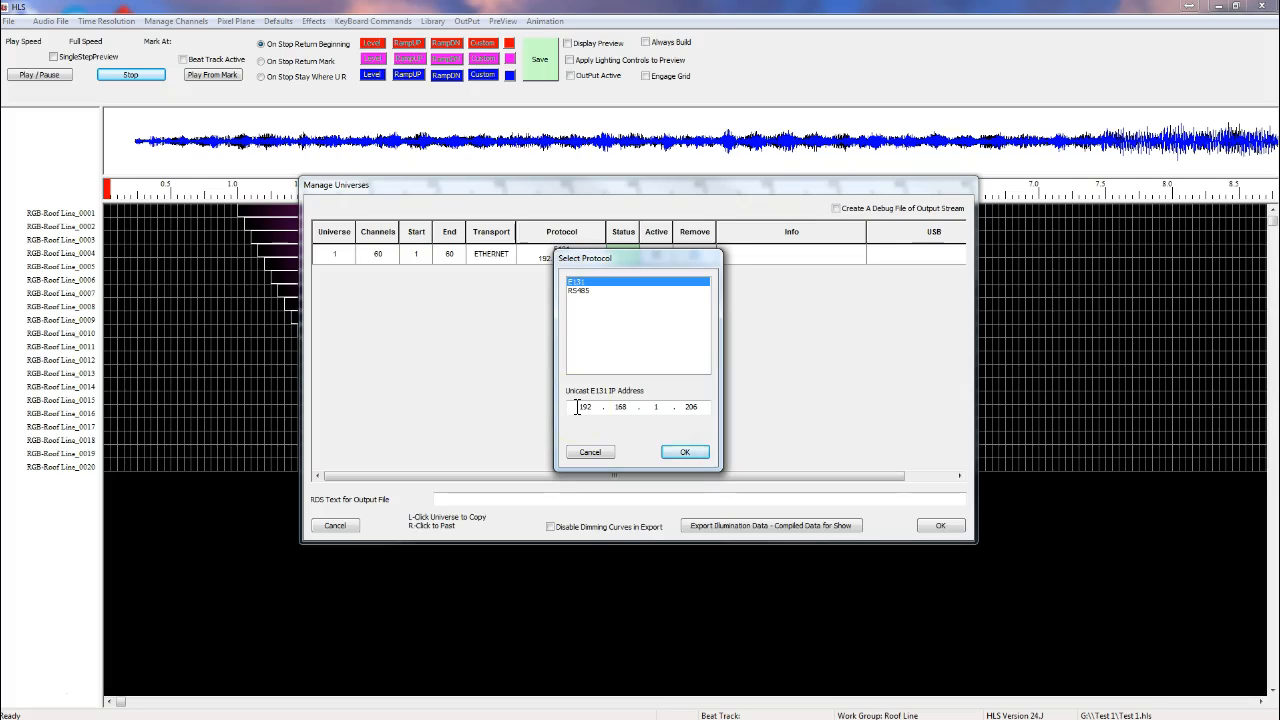
click(686, 456)
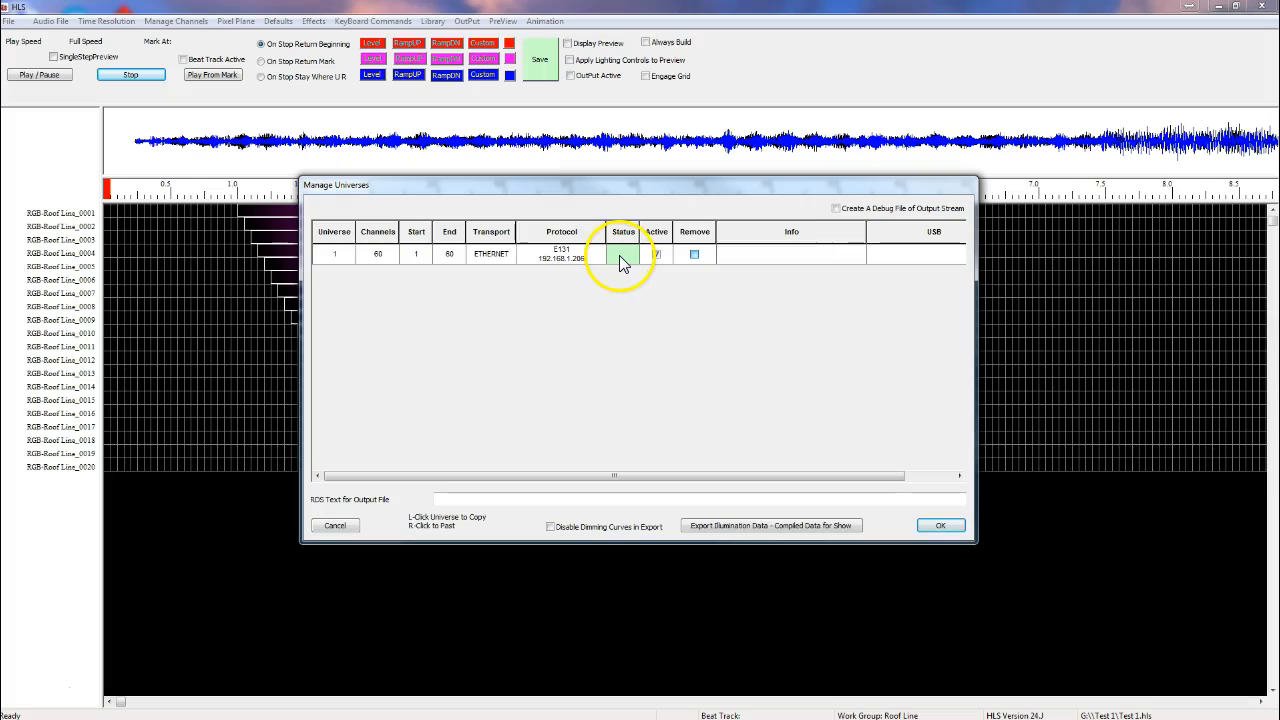
Step: Mark universe 1 as active and close the universe manager
click(656, 255)
click(657, 256)
click(656, 256)
click(940, 526)
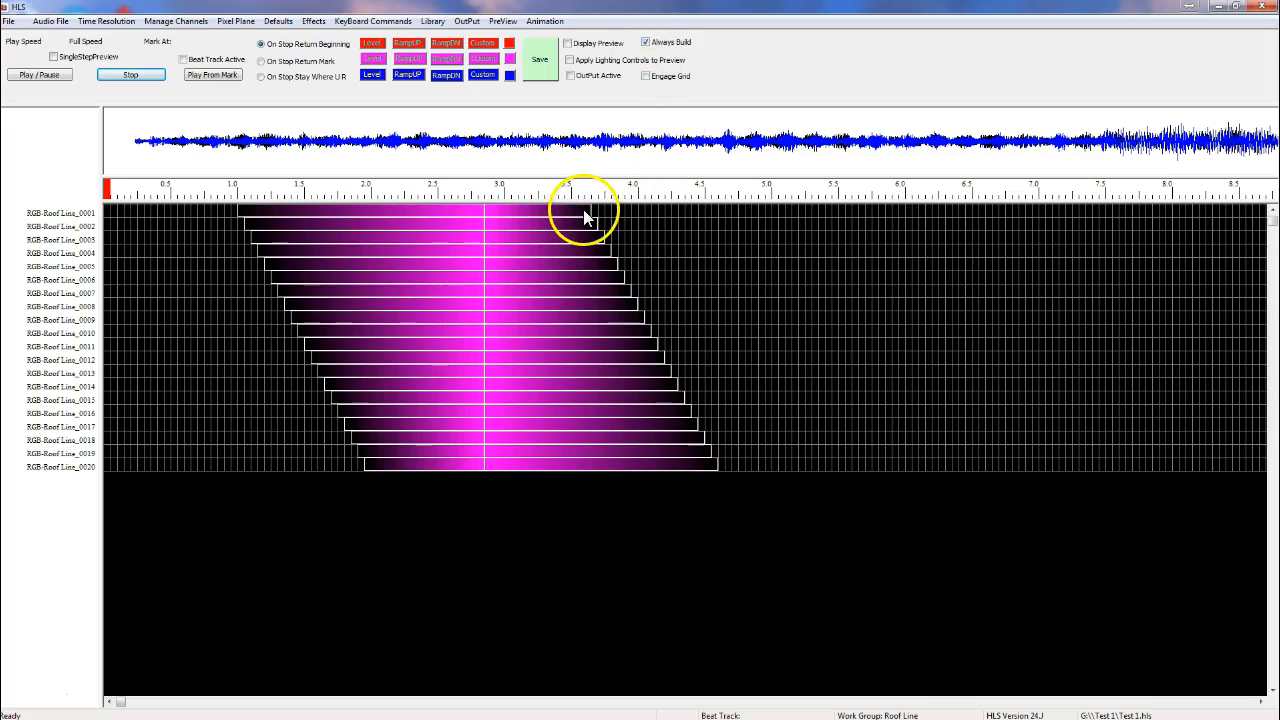
Step: Extend the start of the first roof line effect to about 0.5 seconds
mouse_move(590, 215)
mouse_down()
mouse_move(814, 206)
mouse_move(590, 213)
mouse_up()
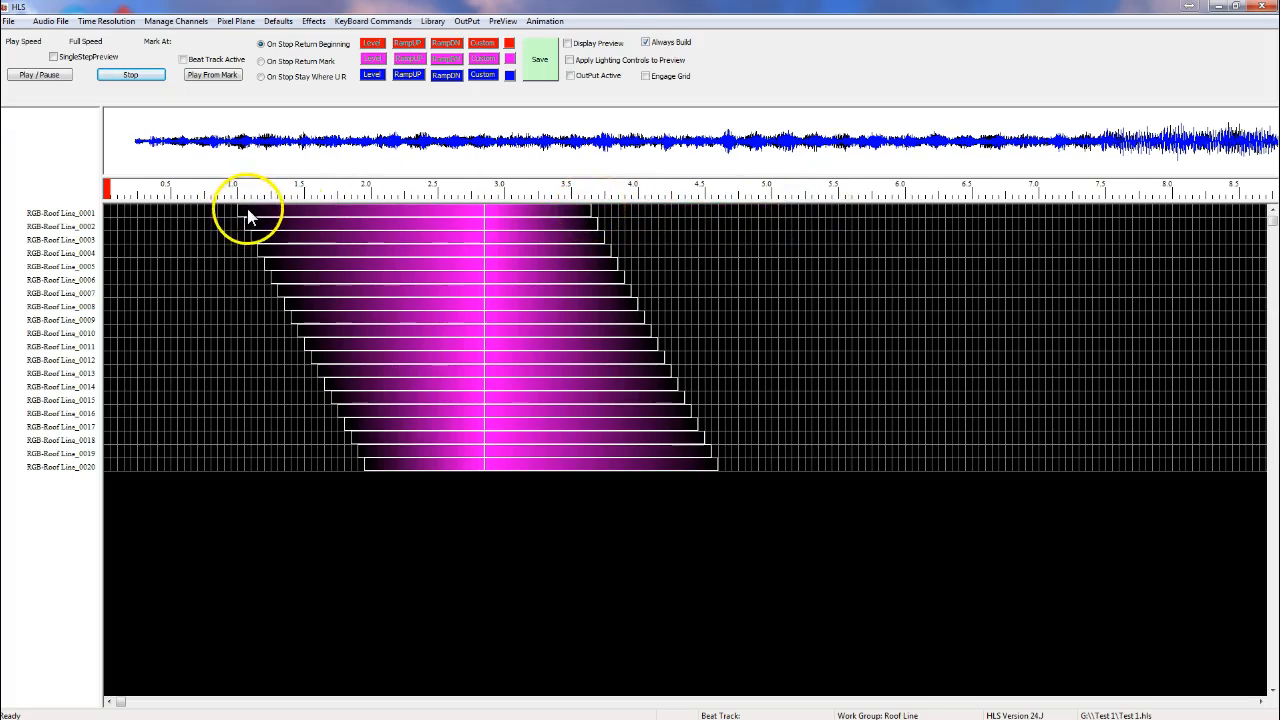
drag(241, 209, 183, 206)
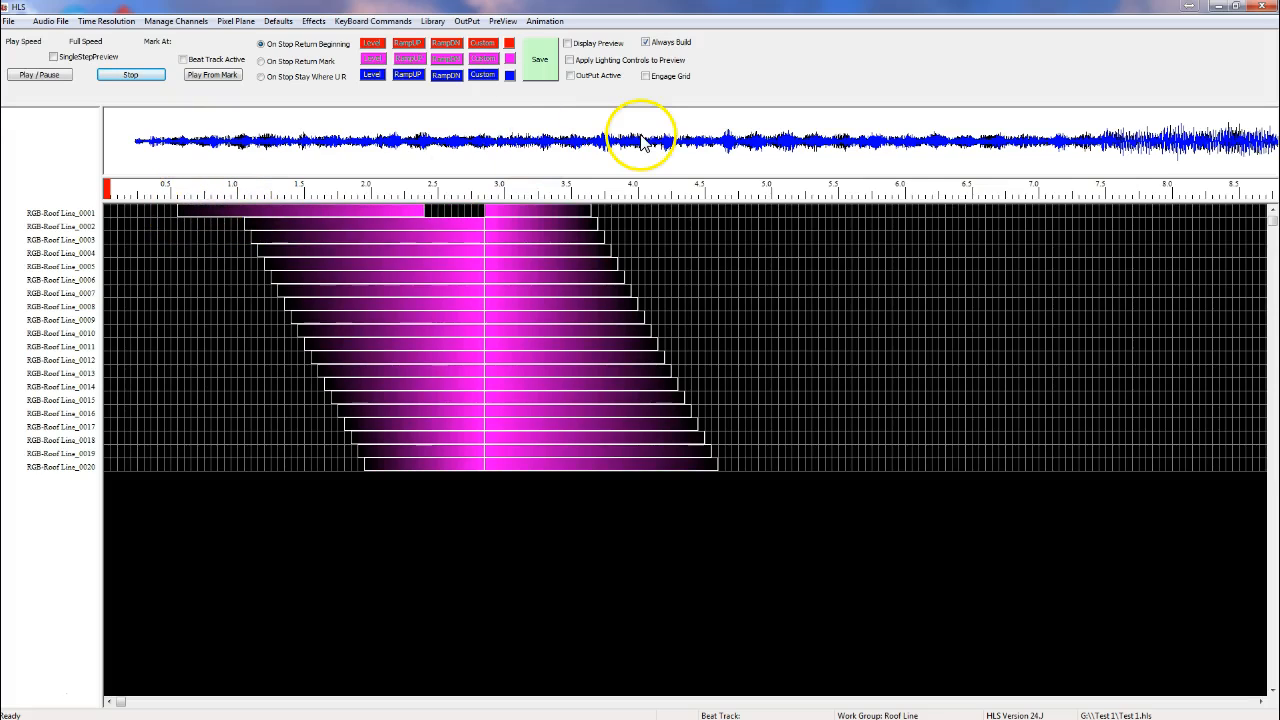
Step: Turn off Always Build, enable Output Active, and confirm rebuilding the output intensity levels
click(644, 43)
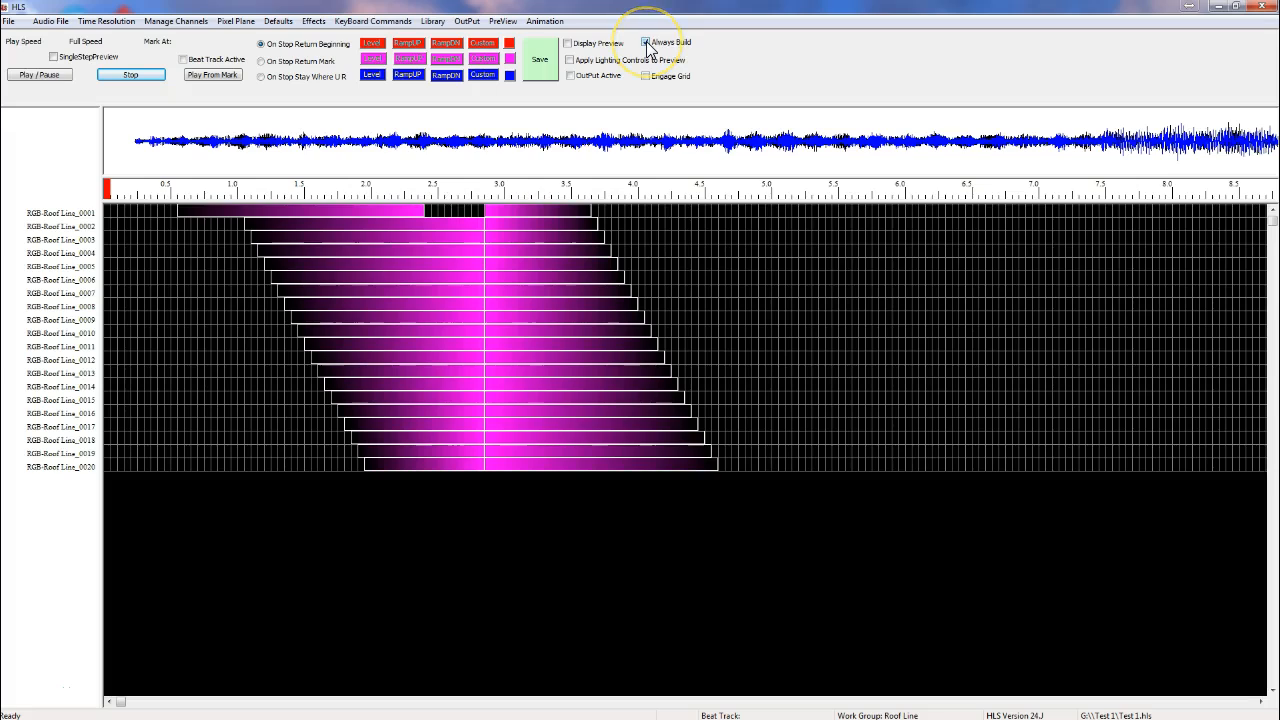
click(570, 75)
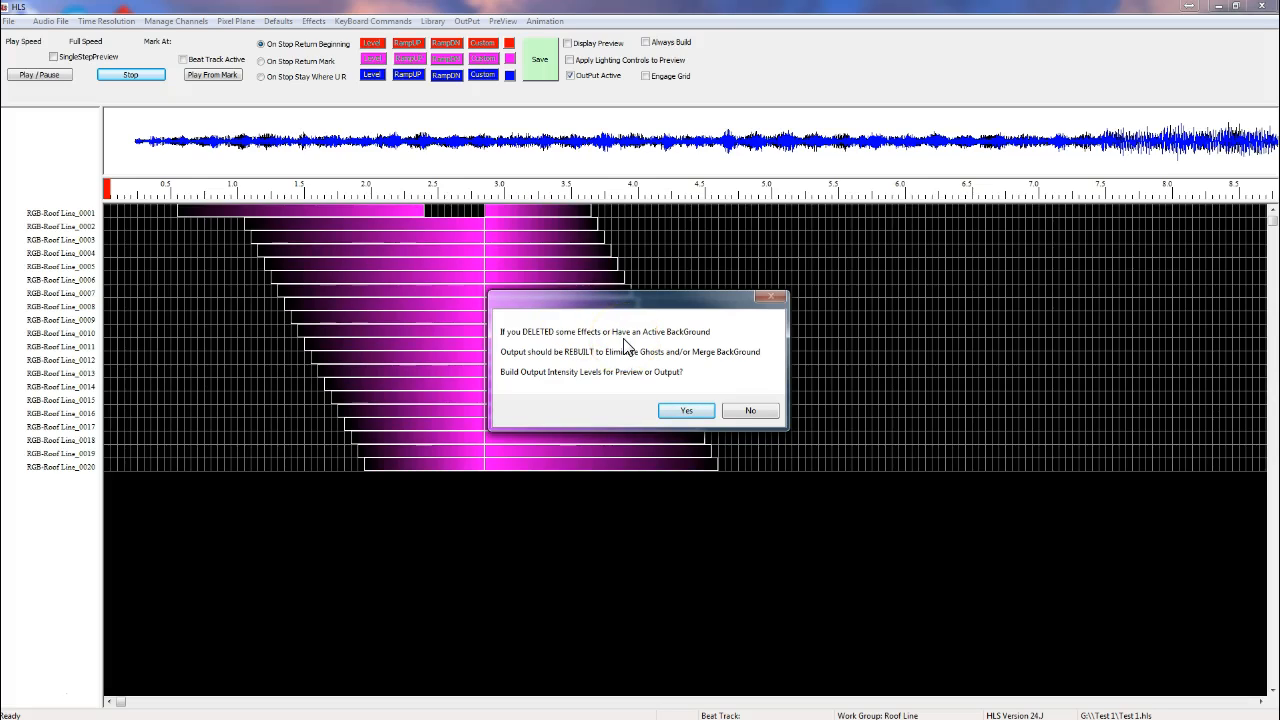
click(684, 410)
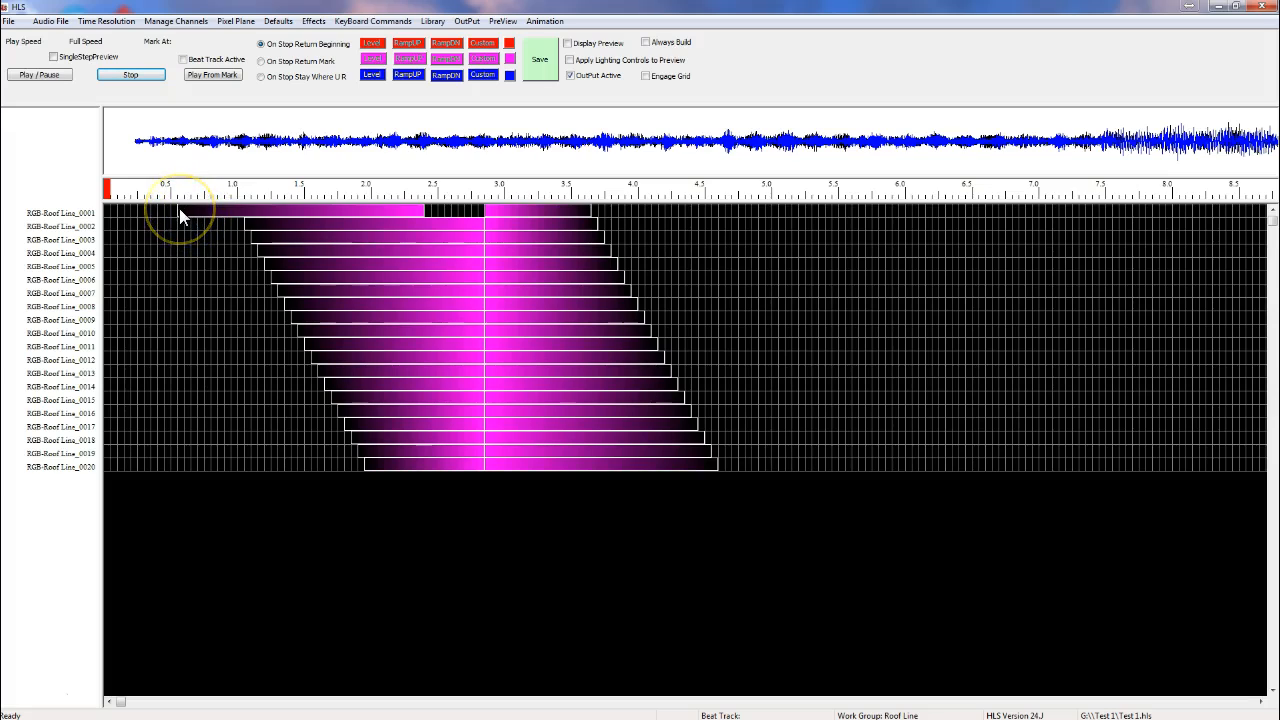
Step: Move the first roof line effect's start back to about 1.0 seconds
drag(179, 208, 242, 206)
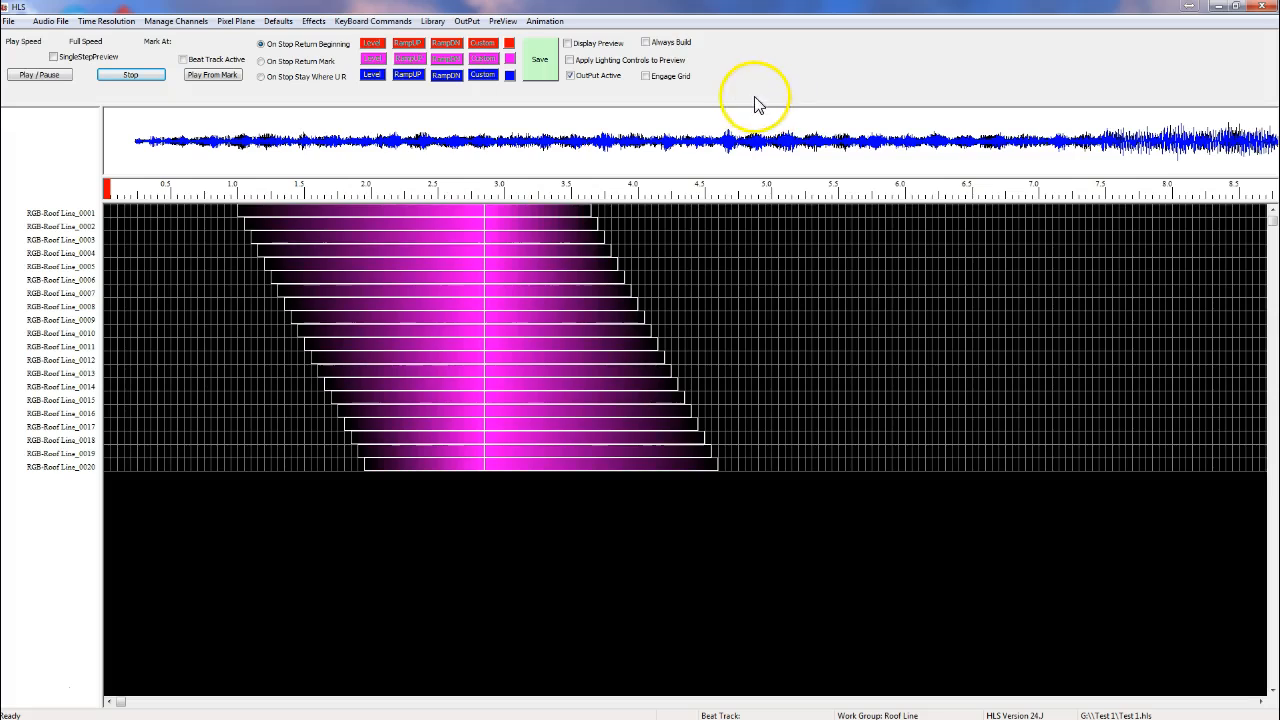
Step: Enable Always Build and Engage Grid
click(646, 43)
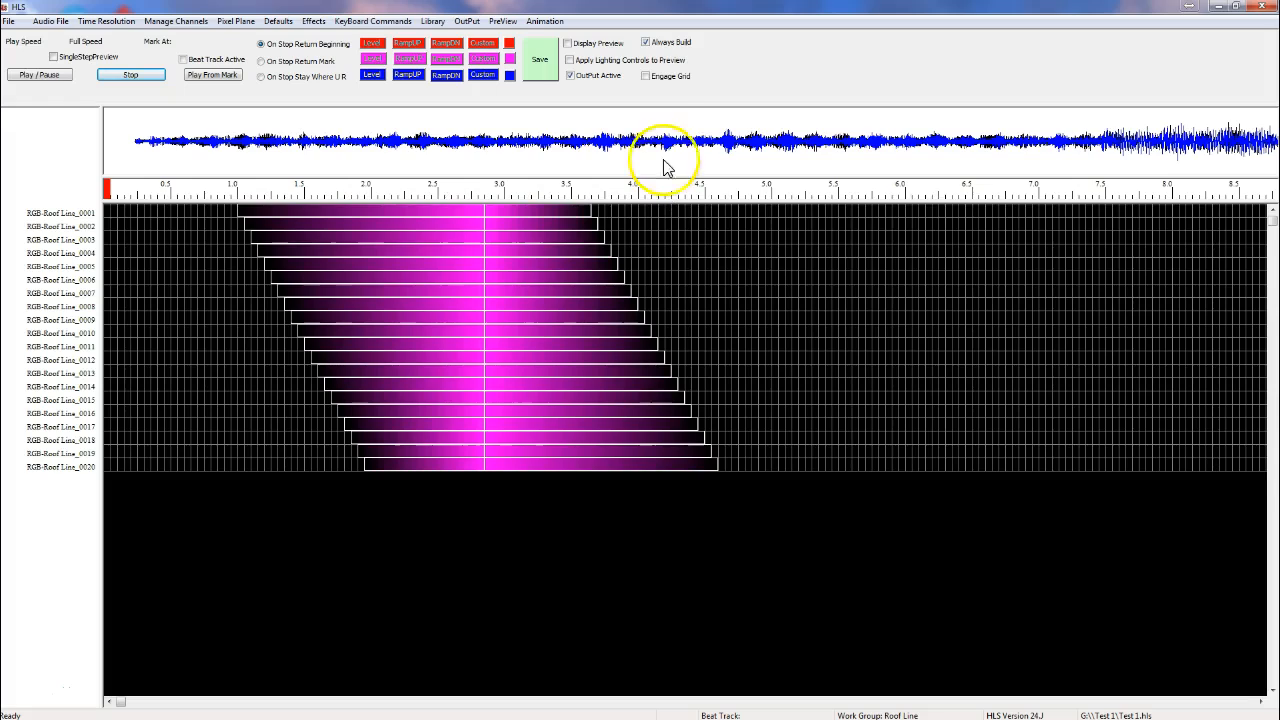
click(646, 76)
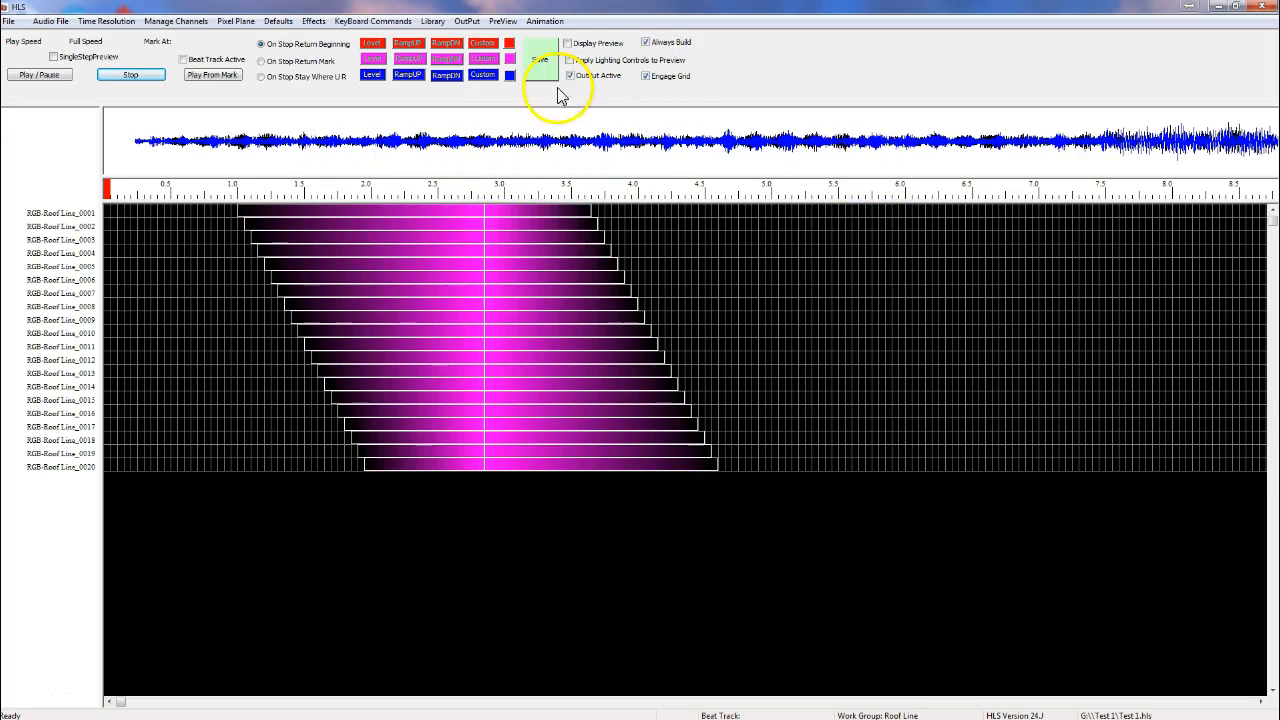
Step: Play the sequence and stop playback
click(50, 76)
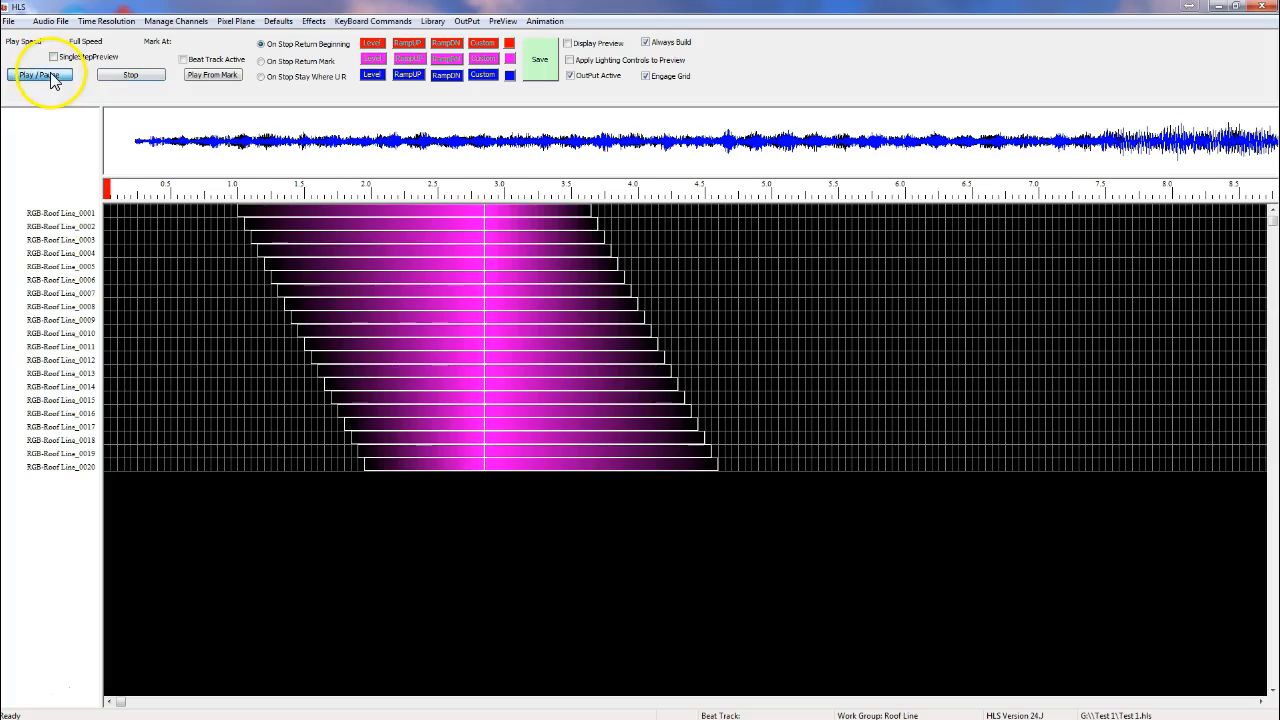
click(152, 82)
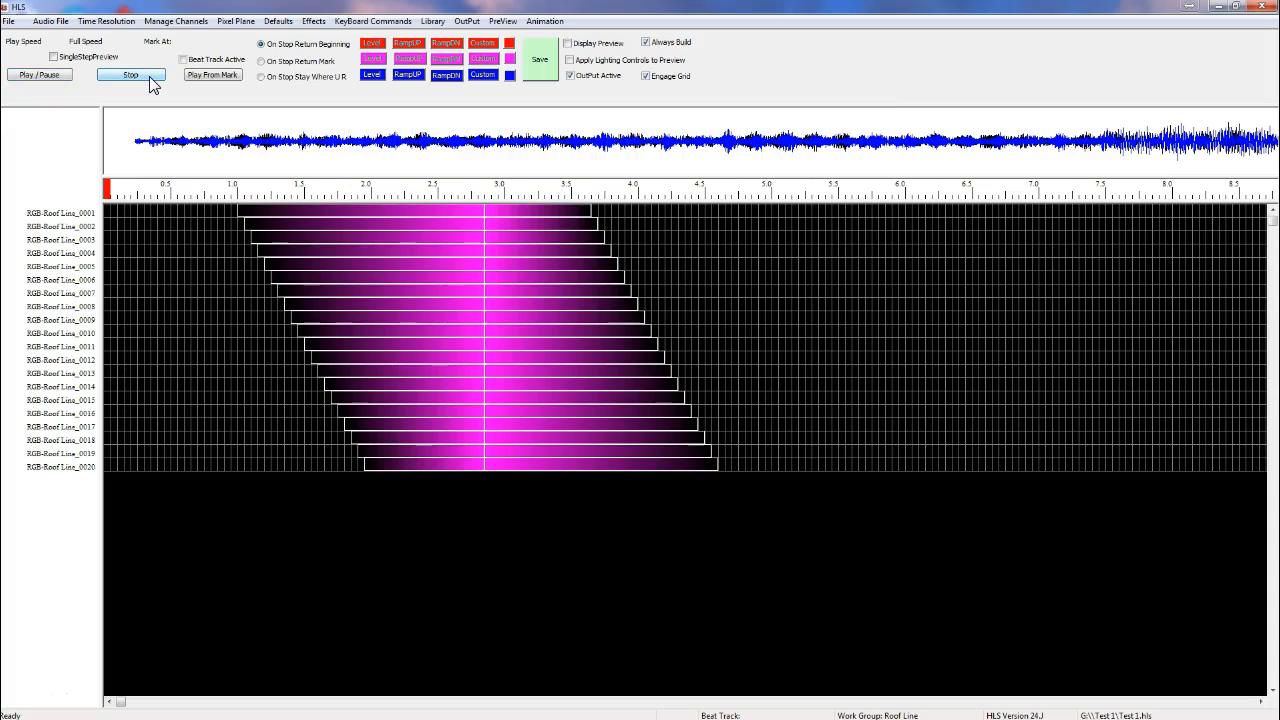